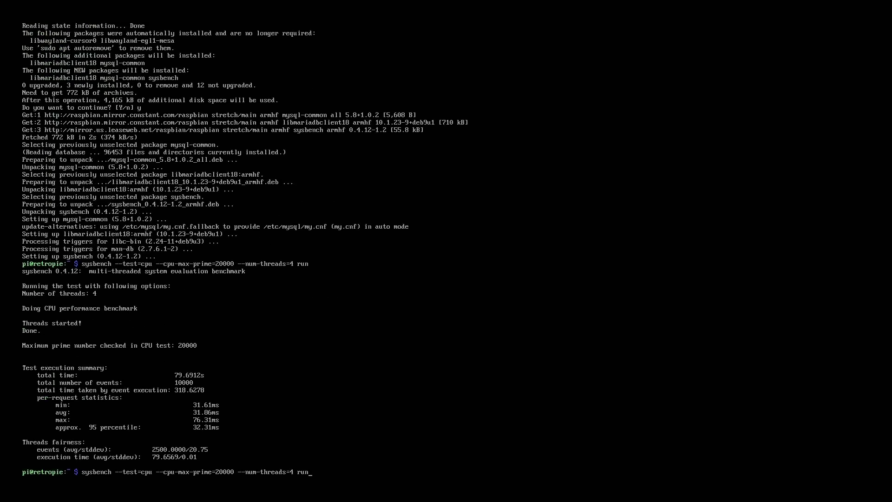
Install sysbench with sudo apt-get and check the temperature with vcgencmd measure_temp
key("Return")
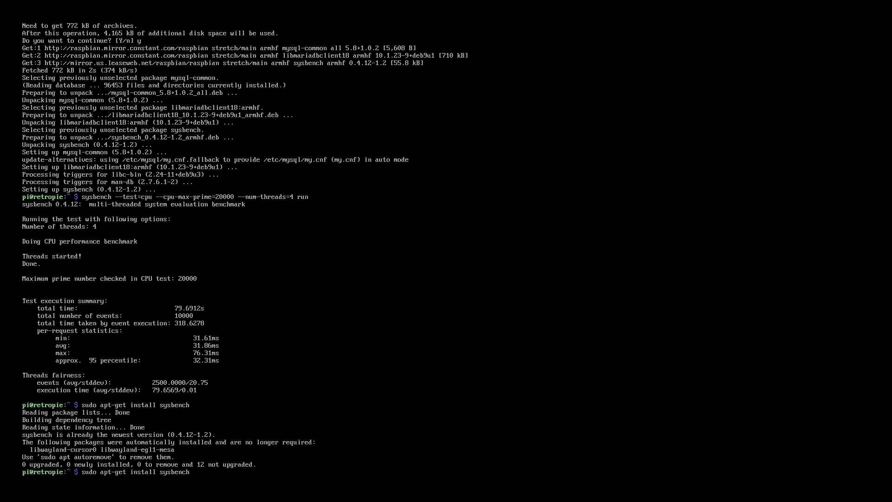
key("Return")
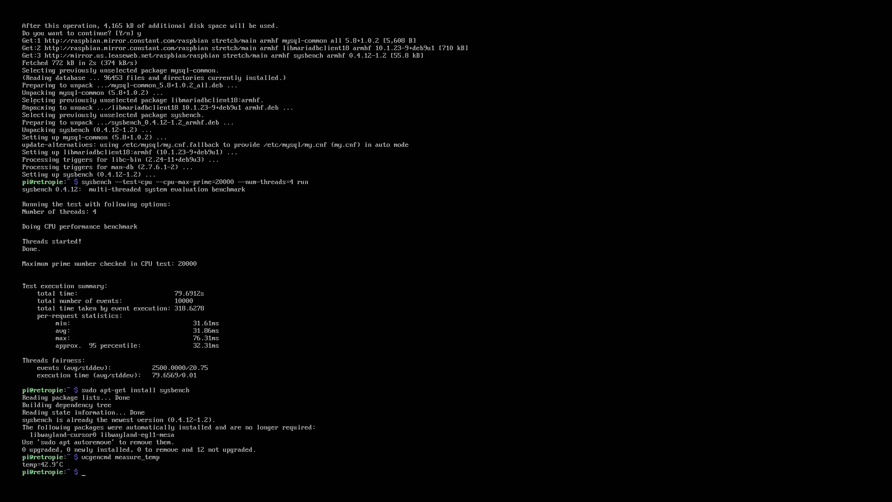
Read the temperature twice from /sys/class/thermal/thermal_zone0/temp and once with vcgencmd measure_temp
key("Up")
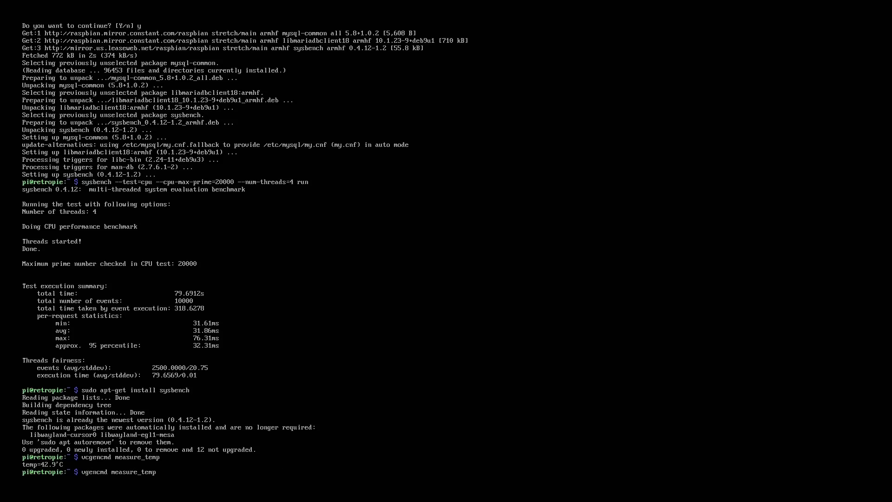
key("Return")
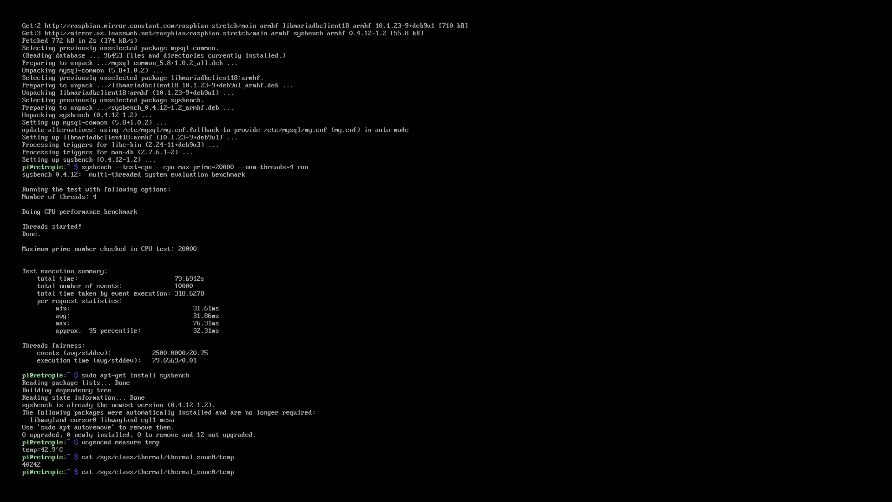
key("Return")
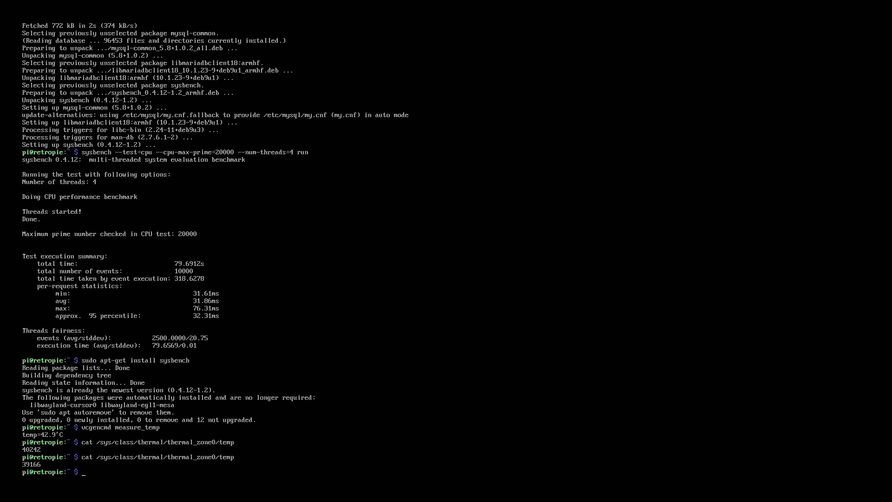
key("Return")
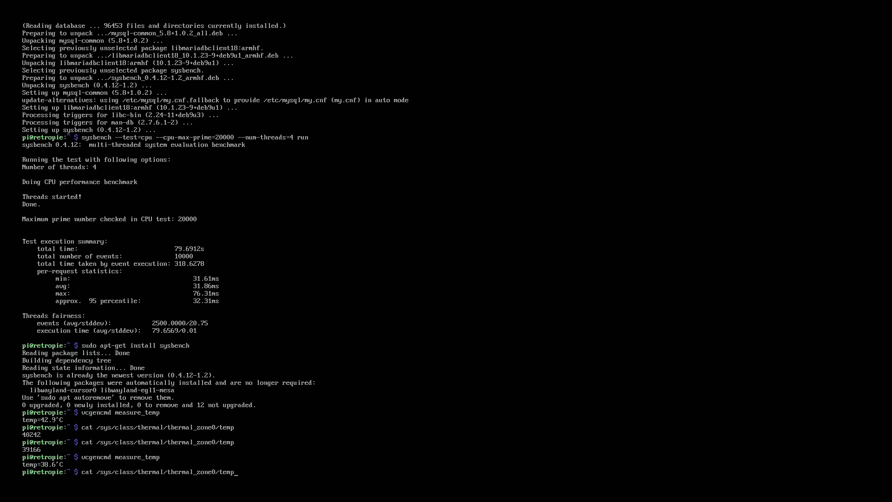
Take one more reading from both temperature sources and run the sysbench CPU test with cpu-max-prime 20000 and 4 threads
key("Return")
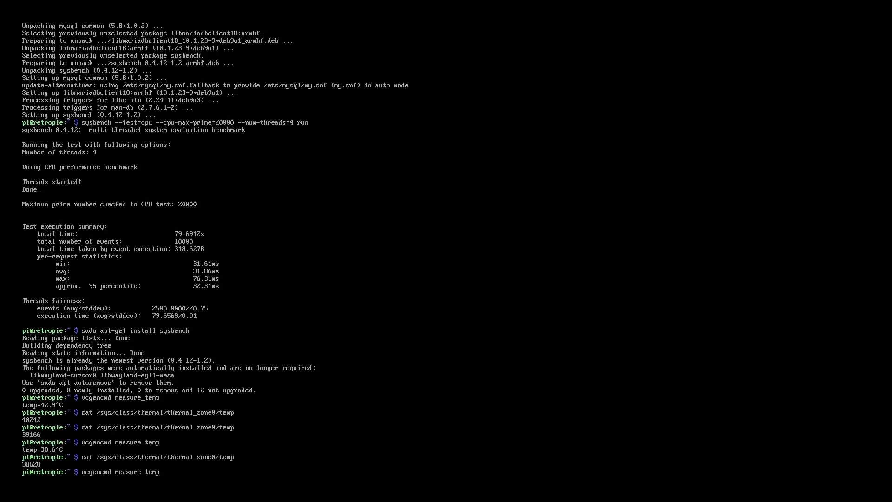
key("Return")
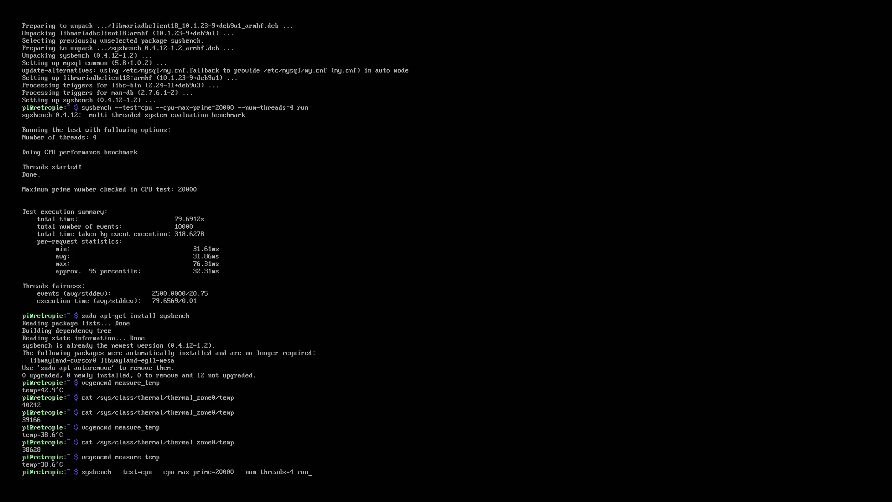
key("Return")
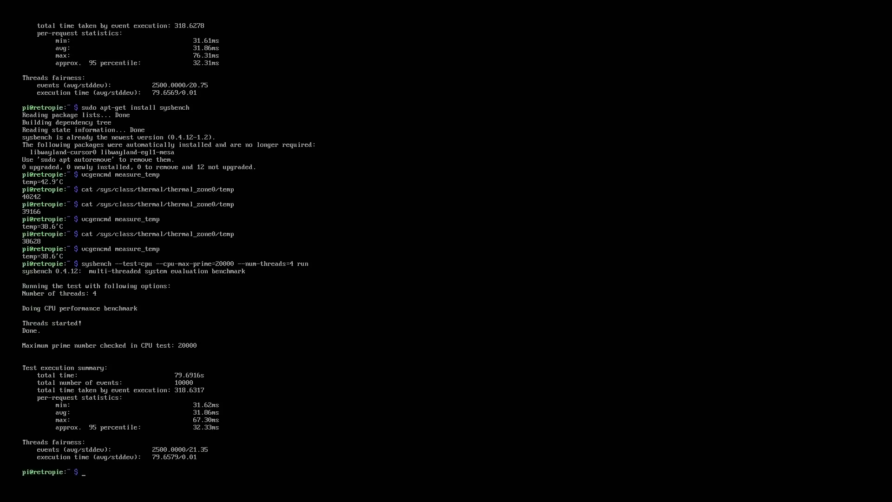
Check the post-benchmark temperature with vcgencmd measure_temp, followed by cat /sys/class/thermal/thermal_zone0/temp
key("Up")
key("Up")
key("Return")
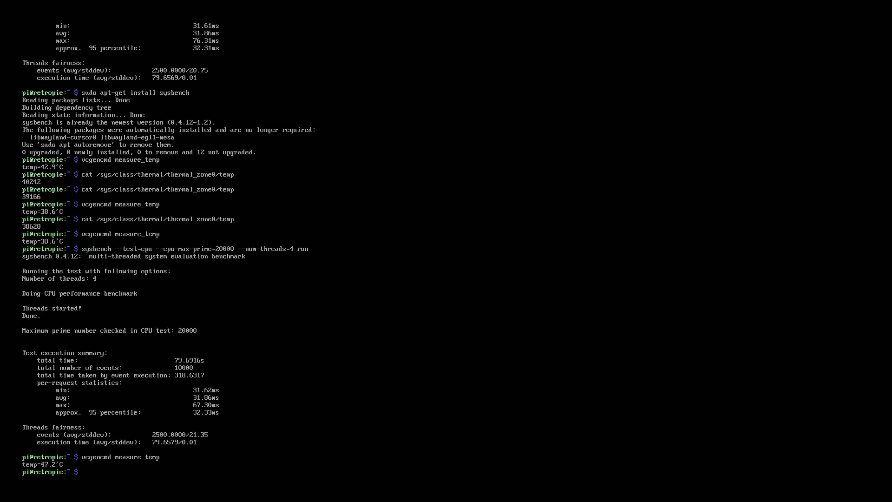
key("Up")
key("Up")
key("Up")
key("Up")
key("Return")
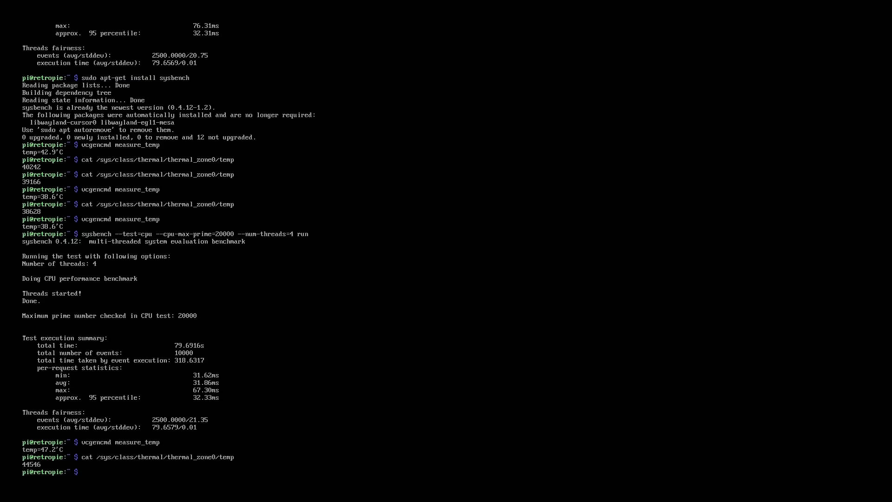
Repeat the vcgencmd measure_temp and thermal_zone0 temperature readings alternately, four more times each
key("Up")
key("Up")
key("Down")
key("Up")
key("Return")
key("Up")
key("Up")
key("Down")
key("Up")
key("Return")
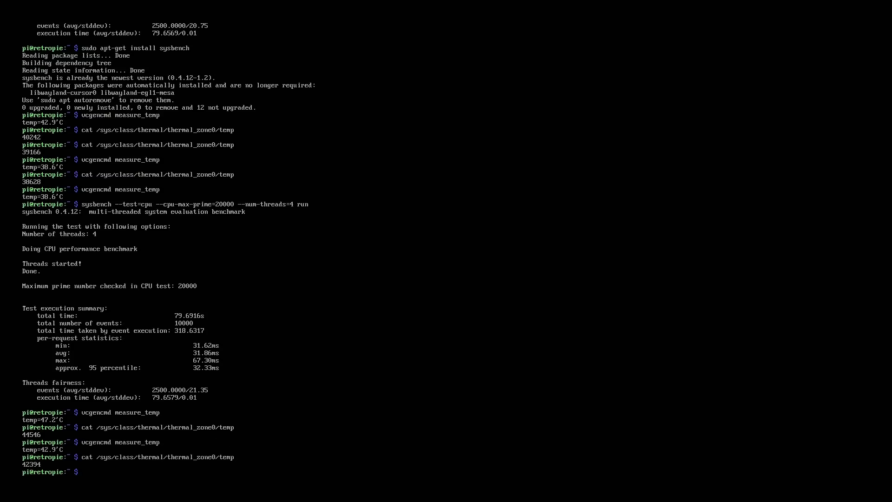
key("Up")
key("Up")
key("Return")
key("Up")
key("Up")
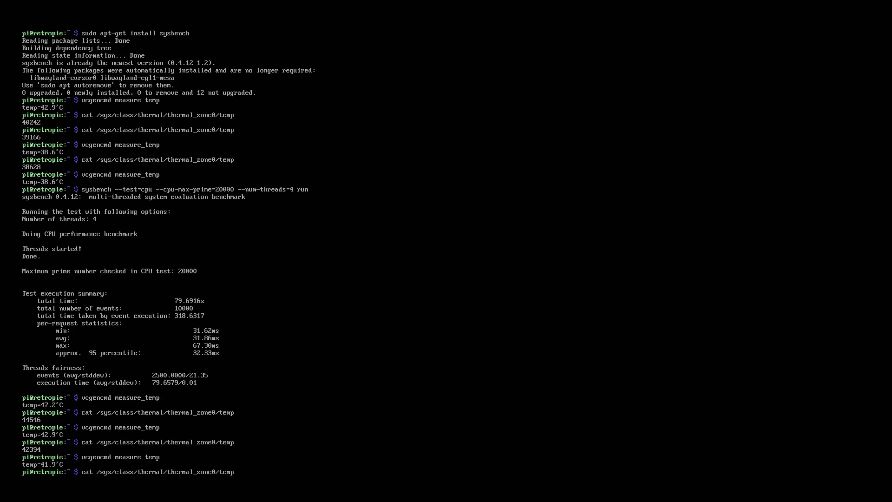
key("Return")
key("Up")
key("Up")
key("Return")
key("Up")
key("Up")
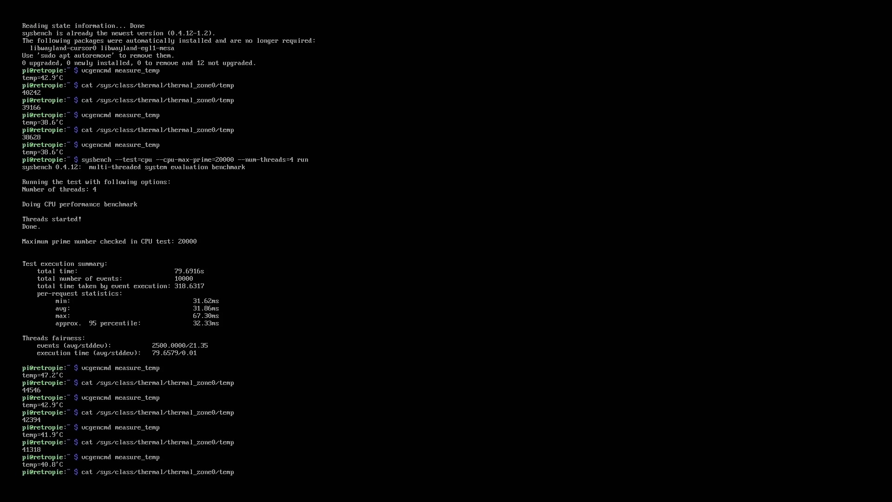
key("Return")
key("Up")
key("Up")
key("Return")
key("Up")
key("Up")
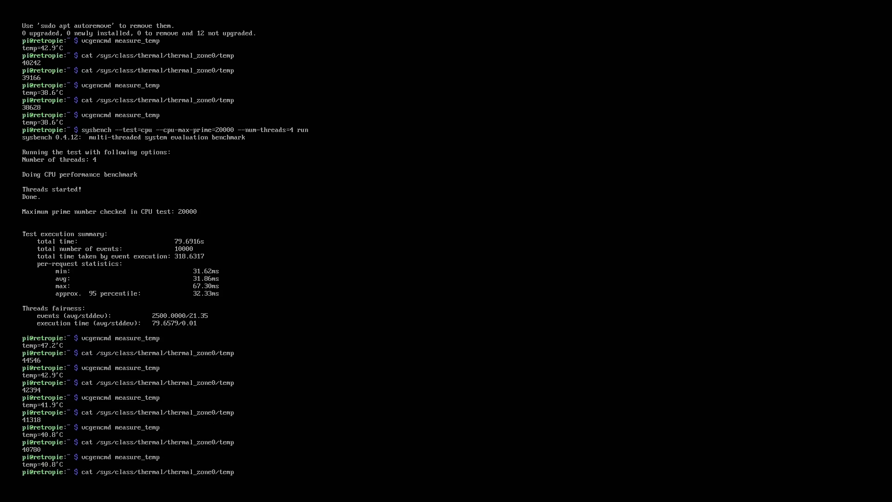
key("Return")
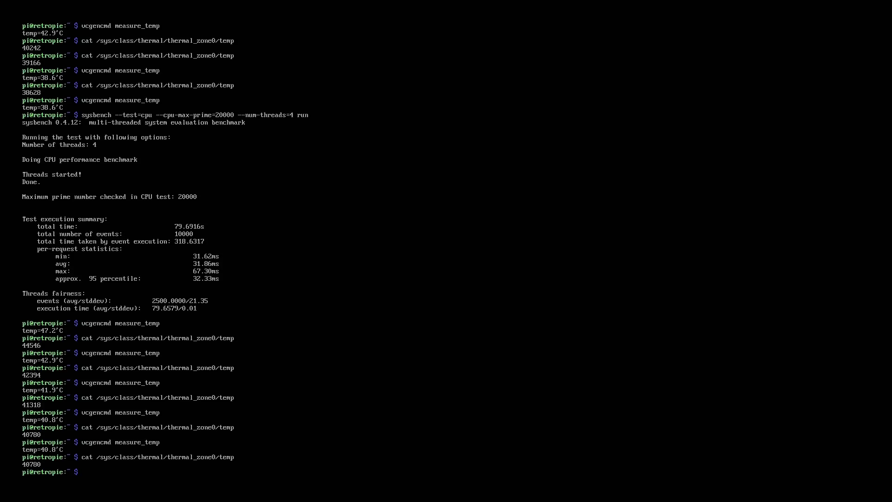
Reboot the system with sudo reboot
type("sudo reboo")
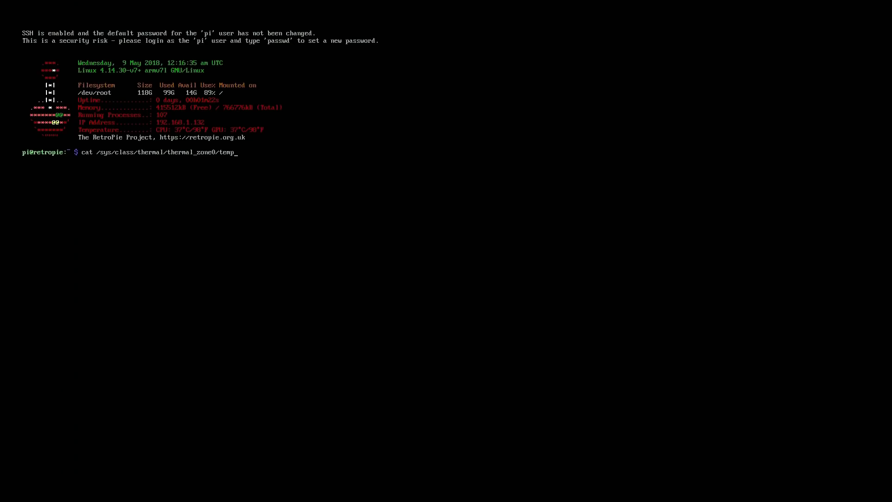
Read the temperature after the restart from /sys/class/thermal/thermal_zone0/temp and with vcgencmd measure_temp
key("Return")
key("Up")
key("Up")
key("Down")
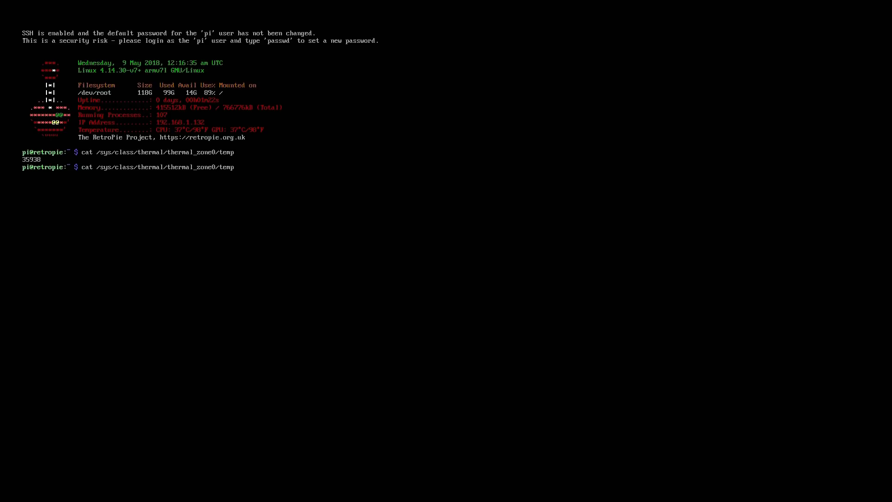
key("Up")
key("Up")
key("Return")
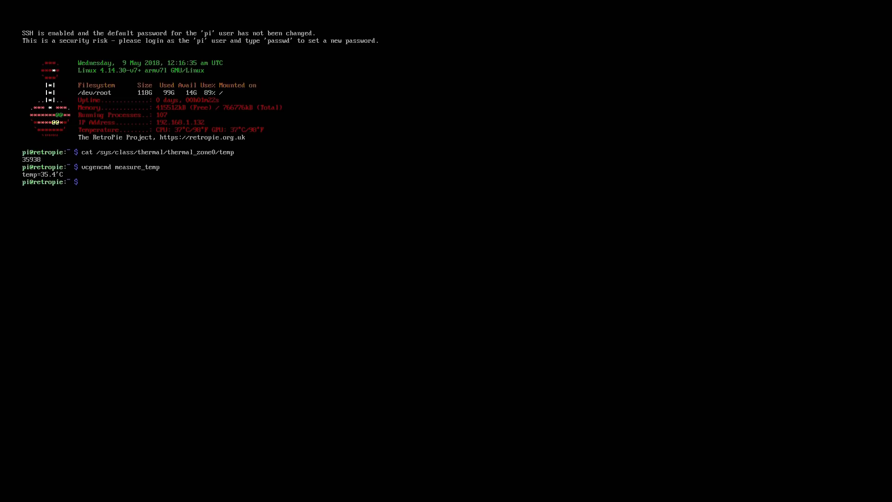
Query the maximum CPU frequency from /sys/devices/system/cpu/cpu0/cpufreq/cpuinfo_max_freq with sudo cat
type("sudo cat /sys/devices/system/cpu/cpu0/cpufreq/cpuinfo_max_freq")
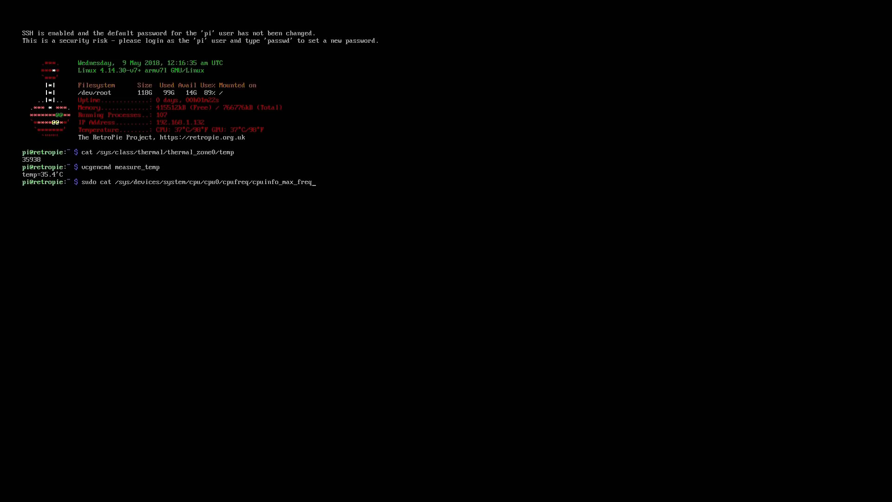
key("Return")
Recheck the idle temperature with vcgencmd measure_temp and cat /sys/class/thermal/thermal_zone0/temp
key("Up")
key("Up")
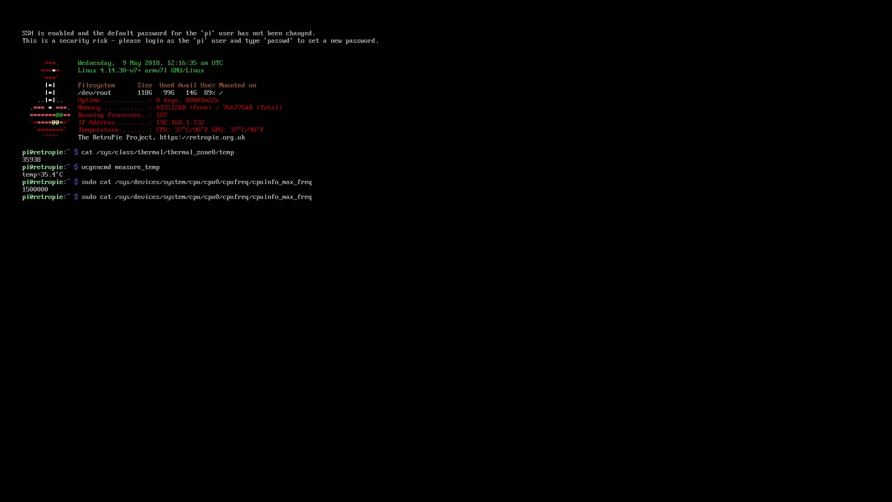
key("Return")
key("Up")
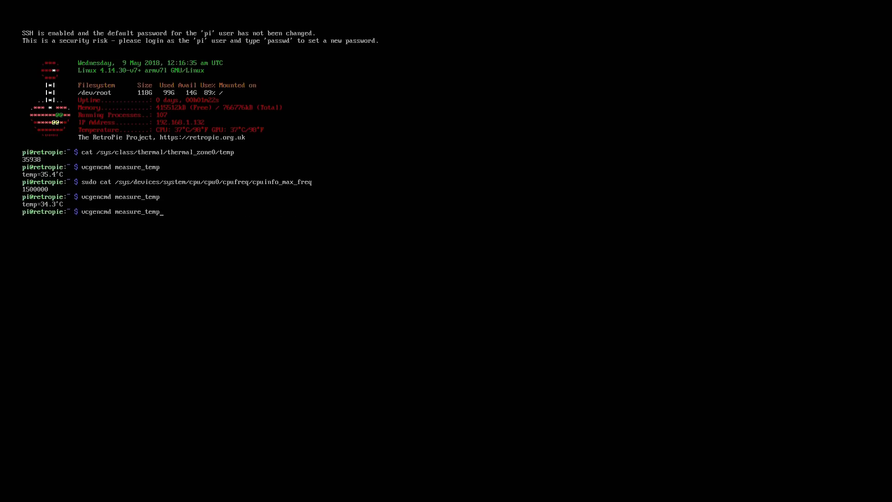
key("Up")
key("Up")
key("Up")
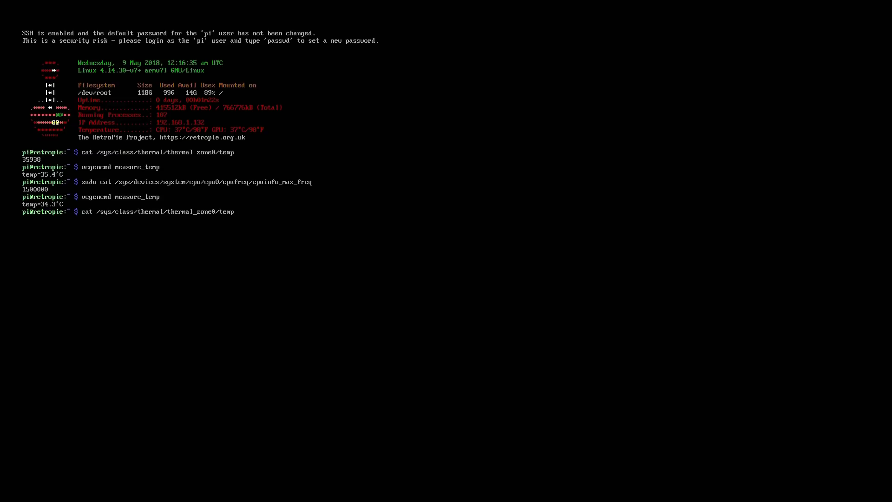
key("Return")
Rerun the earlier sysbench CPU benchmark with cpu-max-prime 20000 and 4 threads
key("Up")
key("Up")
key("Up")
key("Up")
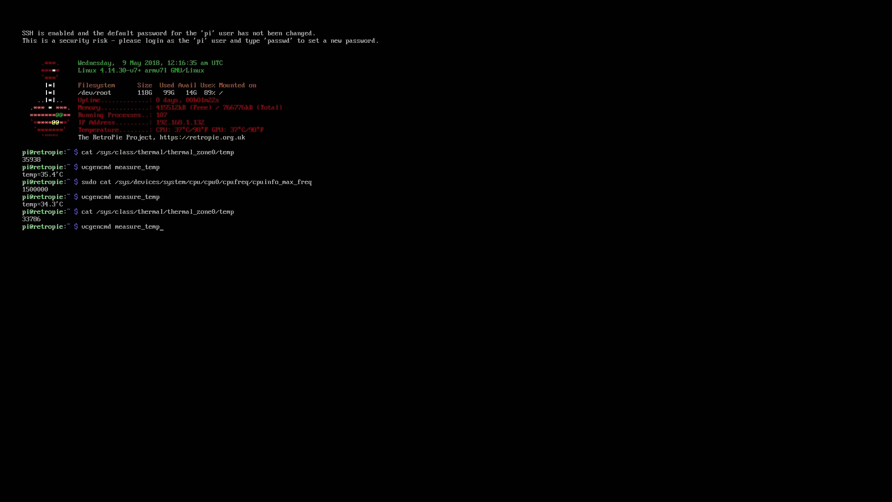
key("Up")
key("Up")
key("Up")
key("Up")
key("Up")
key("Down")
key("Up")
key("Up")
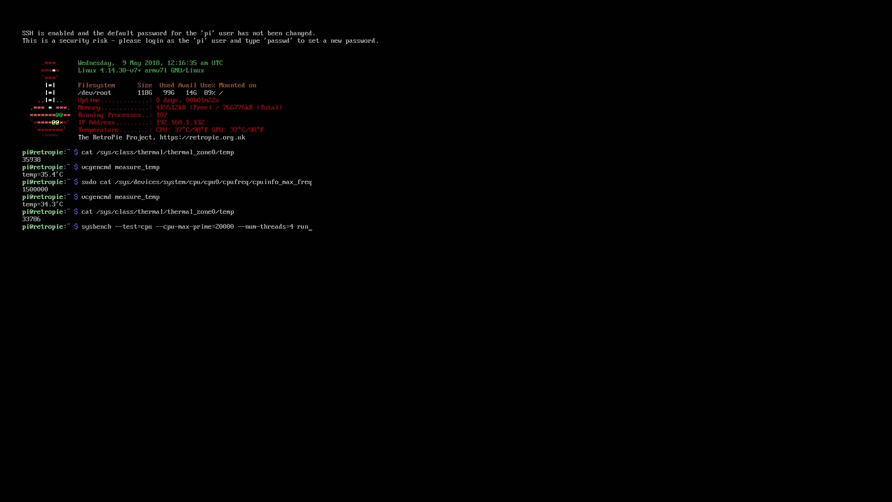
key("Return")
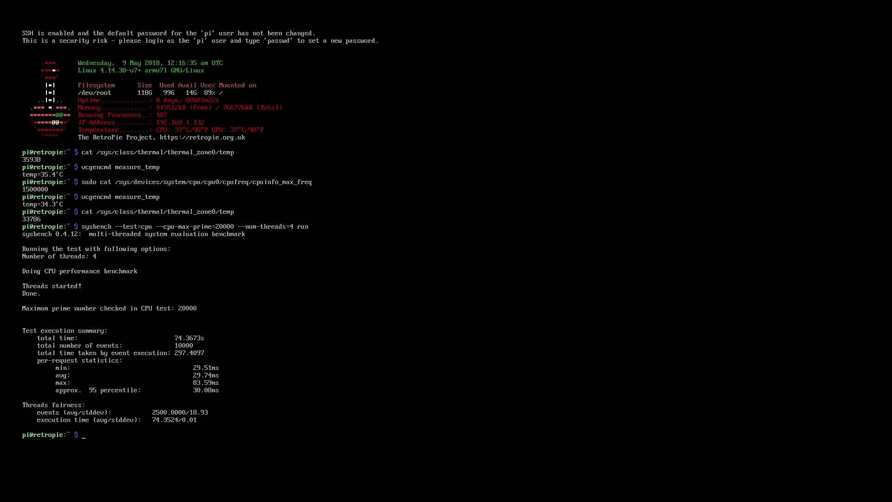
Check the temperature after the benchmark from /sys/class/thermal/thermal_zone0/temp and with vcgencmd measure_temp
key("Up")
key("Up")
key("Return")
key("Up")
key("Up")
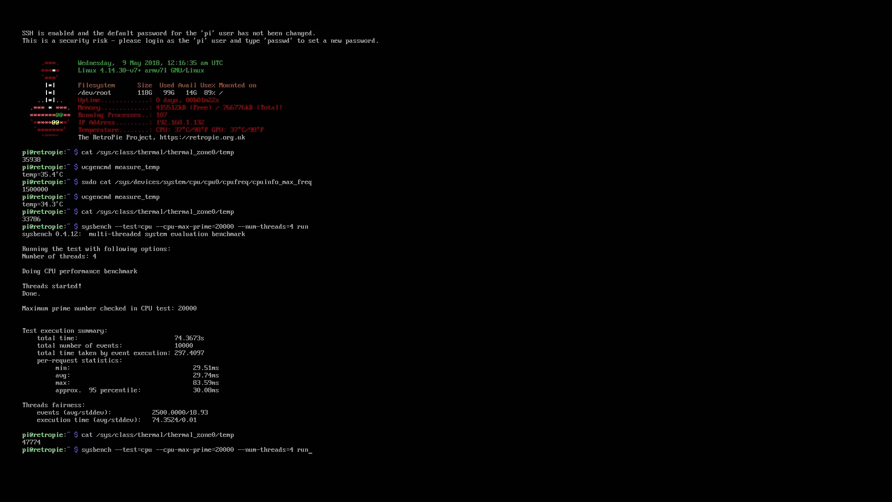
key("Up")
key("Up")
key("Return")
Keep monitoring the temperature by alternating cat /sys/class/thermal/thermal_zone0/temp and vcgencmd measure_temp for about ten more rounds
key("Up")
key("Up")
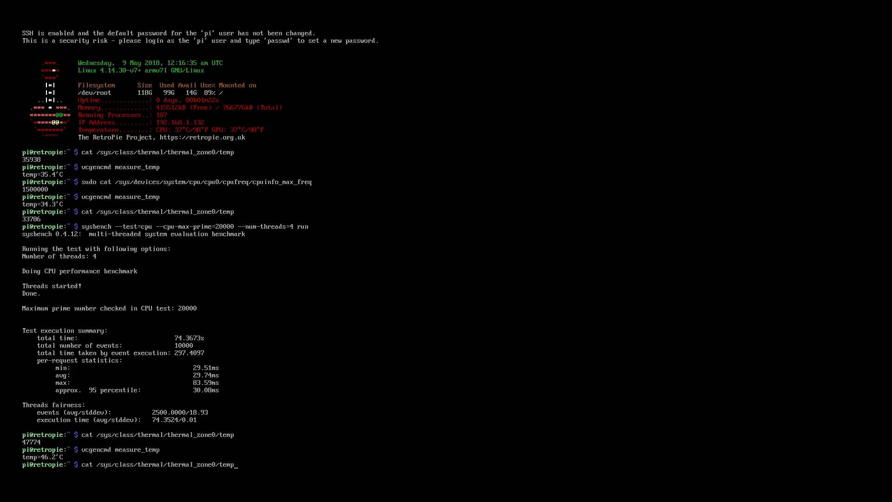
key("Up")
key("Down")
key("Return")
key("Up")
key("Up")
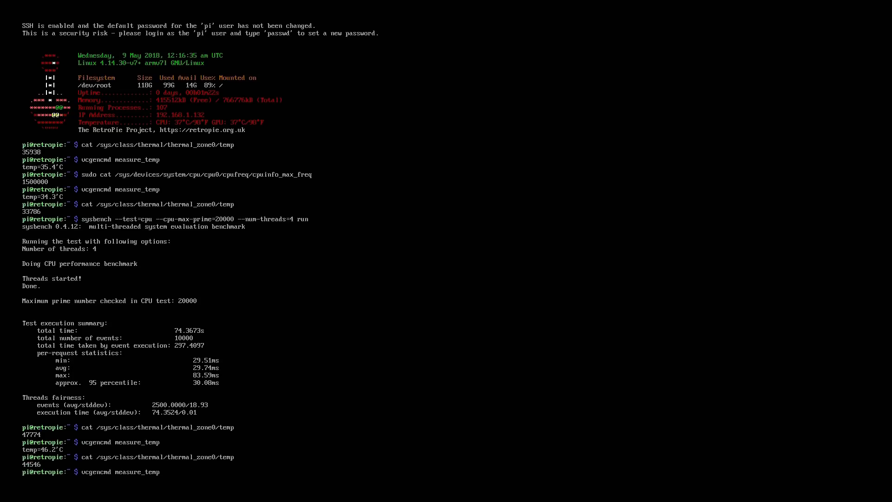
key("Return")
key("Up")
key("Up")
key("Return")
key("Up")
key("Up")
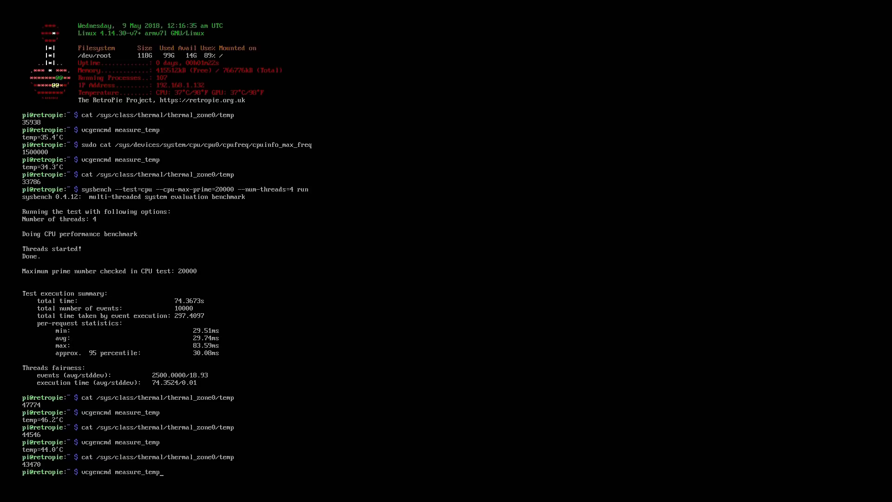
key("Return")
key("Up")
key("Up")
key("Return")
key("Up")
key("Up")
key("Return")
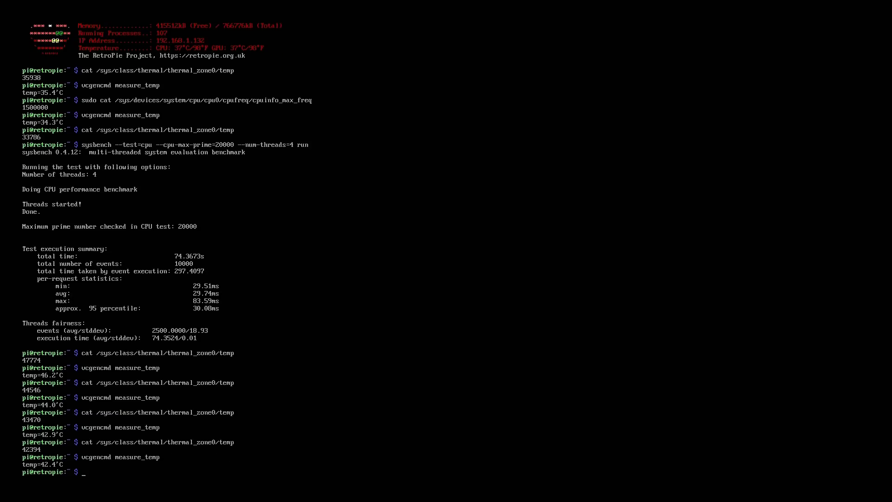
key("Up")
key("Up")
key("Return")
key("Up")
key("Up")
key("Return")
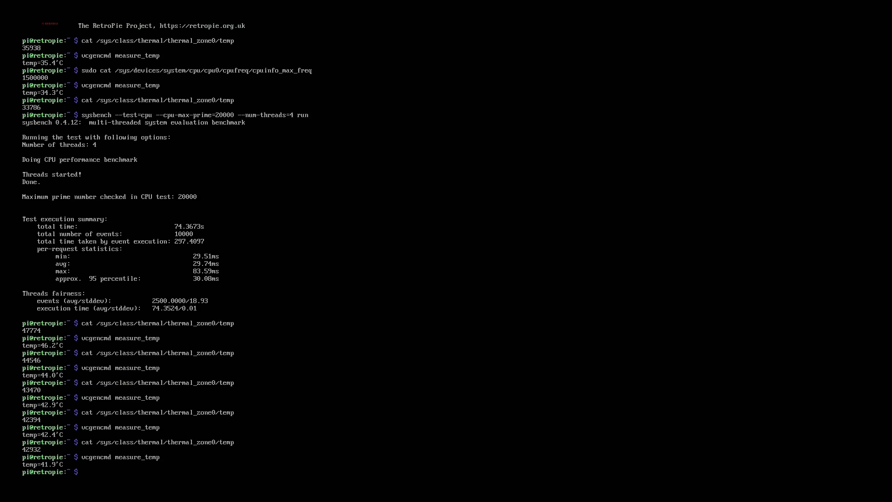
key("Up")
key("Up")
key("Return")
key("Up")
key("Up")
key("Return")
key("Up")
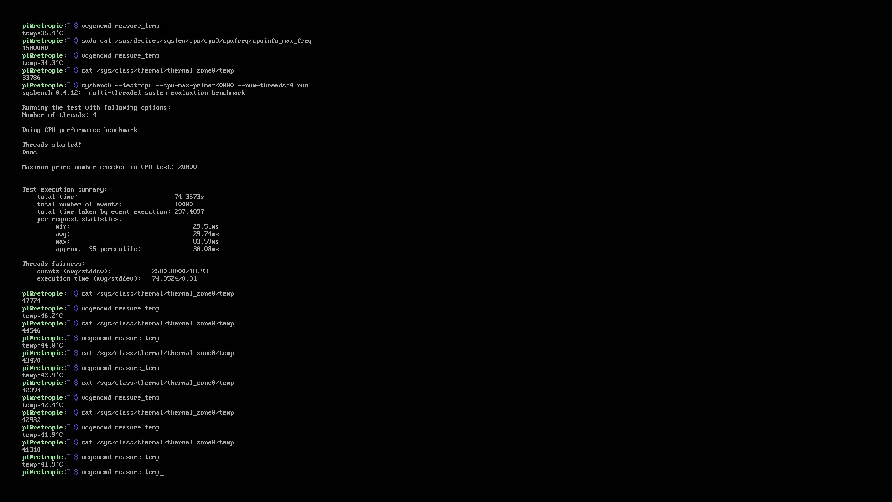
key("Up")
key("Return")
key("Up")
key("Up")
key("Return")
key("Up")
key("Up")
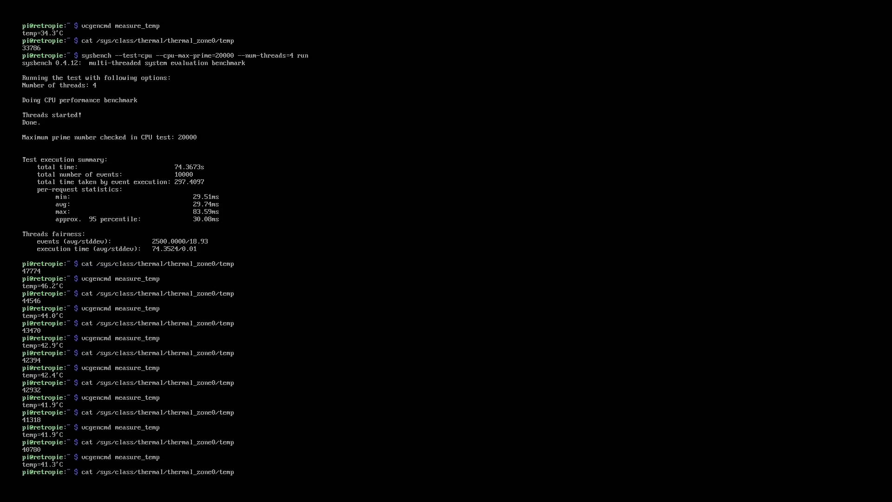
key("Return")
key("Up")
key("Up")
key("Return")
key("Up")
key("Up")
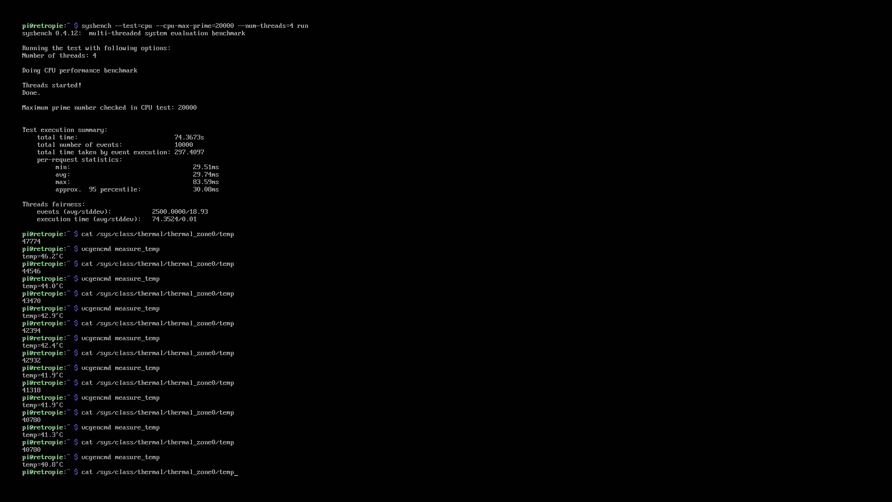
key("Return")
key("Up")
key("Up")
key("Return")
key("Up")
key("Up")
key("Return")
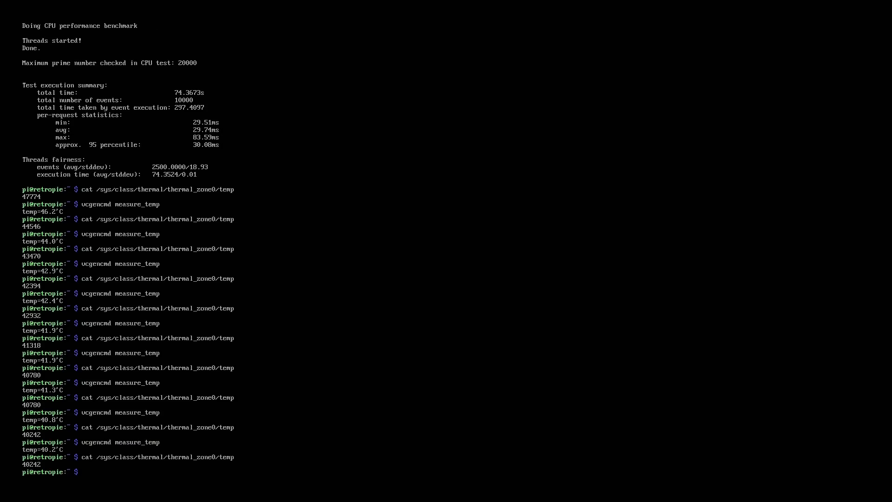
key("Up")
key("Up")
key("Return")
key("Up")
key("Up")
key("Return")
key("Up")
key("Up")
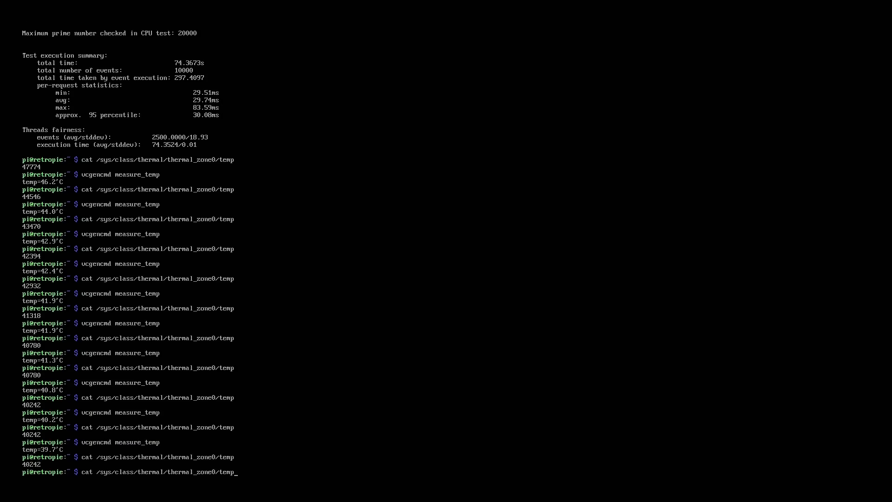
key("Return")
key("Up")
key("Up")
key("Return")
key("Up")
key("Up")
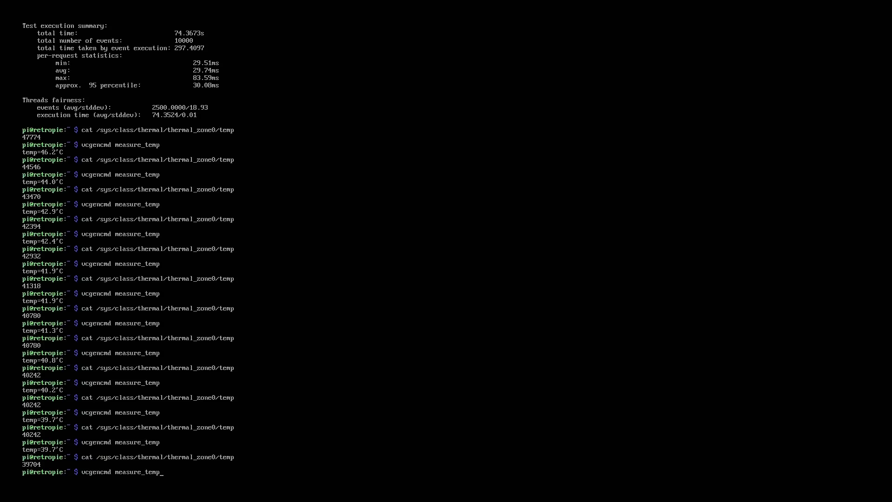